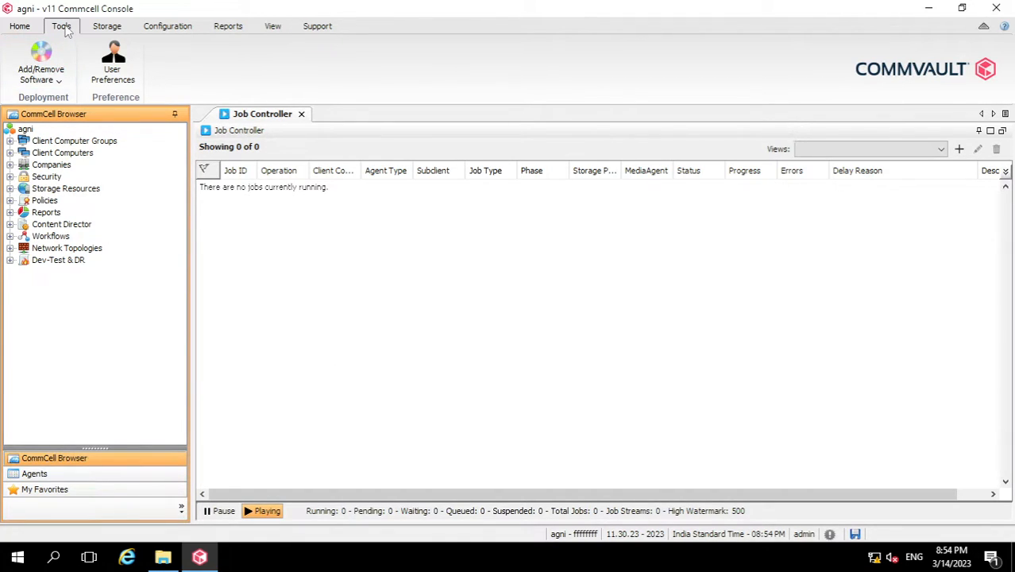
Step: Open the Copy Software options, ready to specify the source location
click(59, 80)
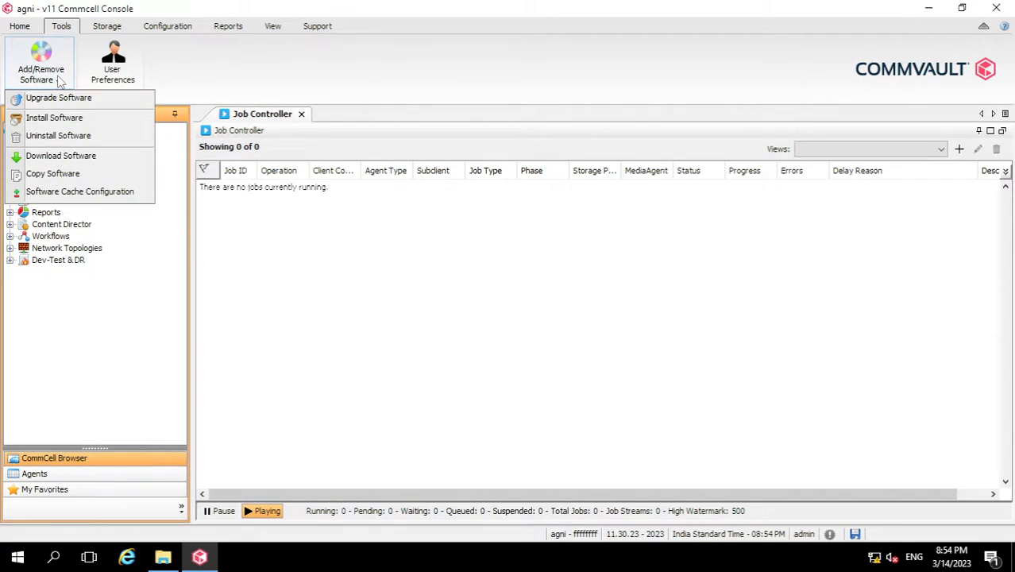
click(92, 180)
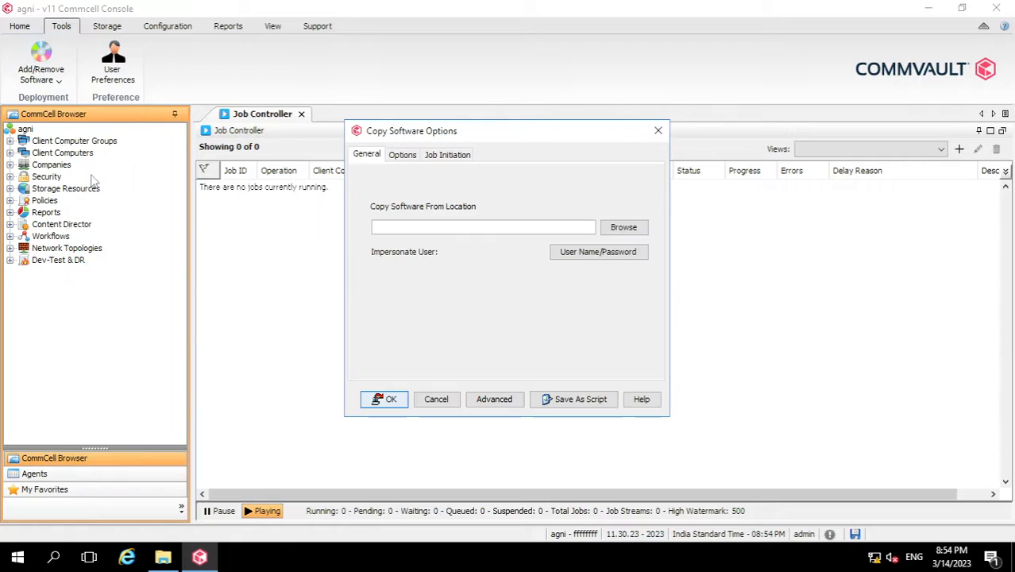
click(470, 230)
Step: Switch to File Explorer, open the CV_V11SP30 folder on the E: volume, copy its path and return to the console
click(163, 558)
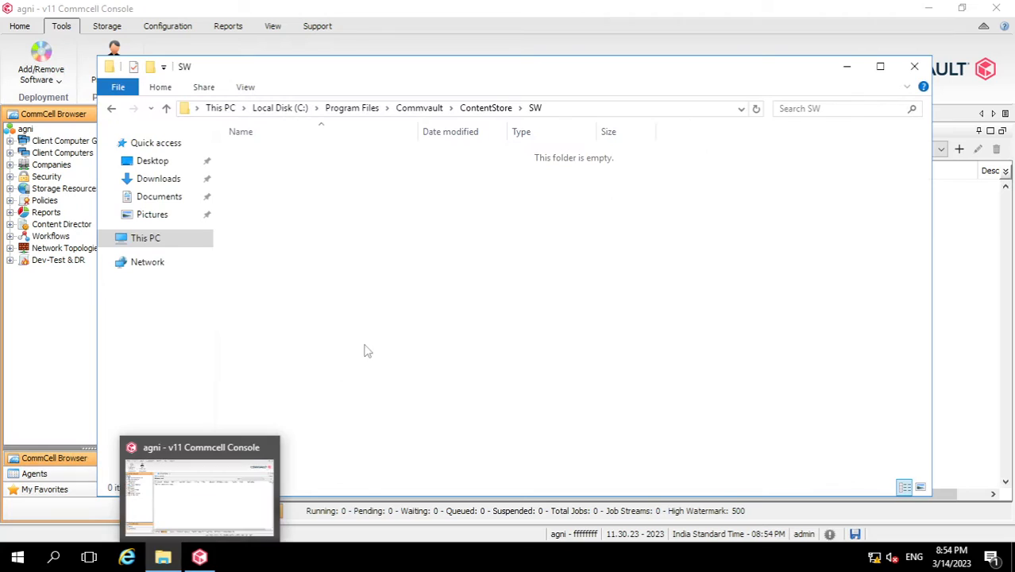
click(137, 241)
double_click(413, 327)
click(425, 154)
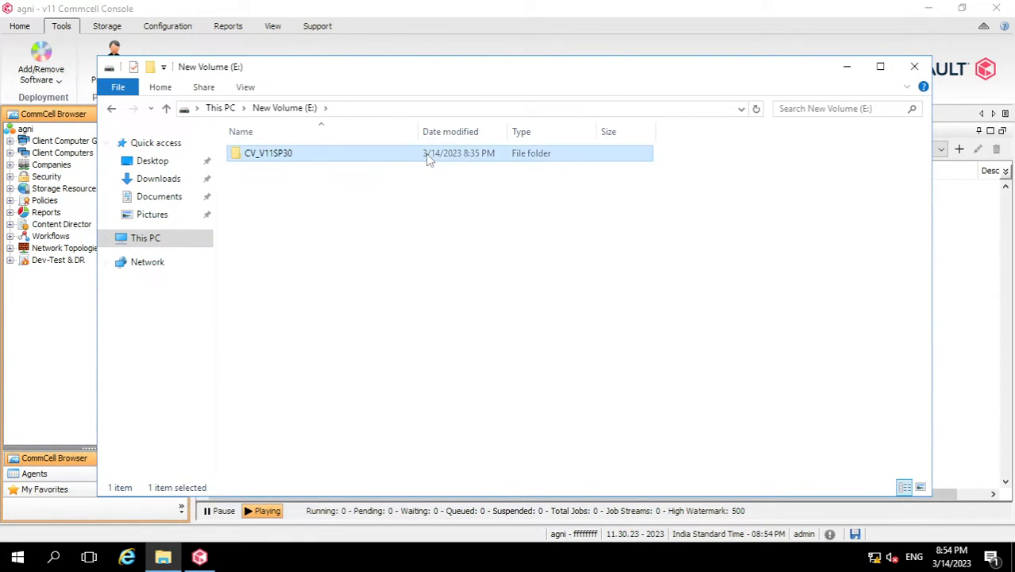
click(457, 108)
double_click(405, 157)
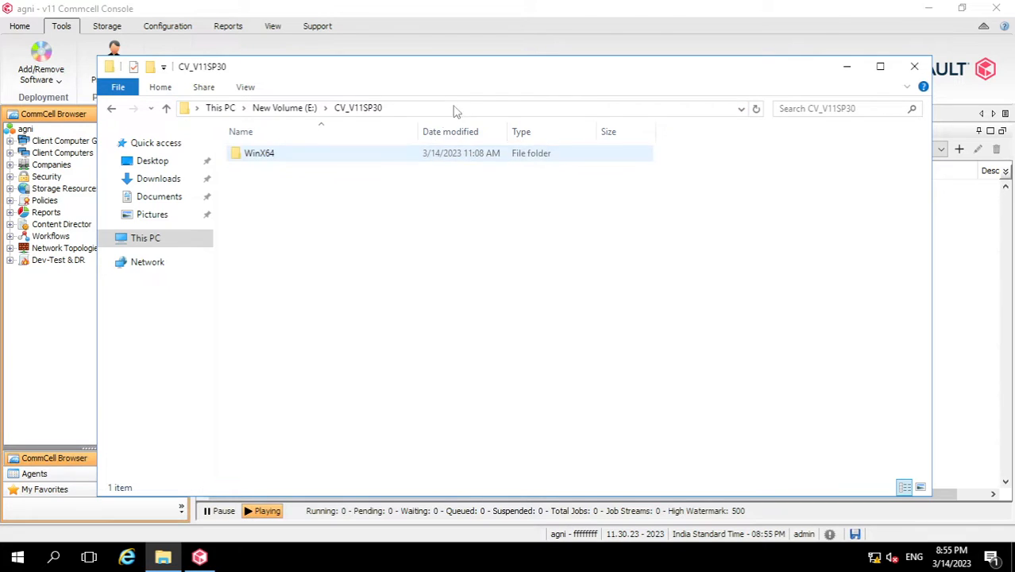
click(460, 108)
click(846, 66)
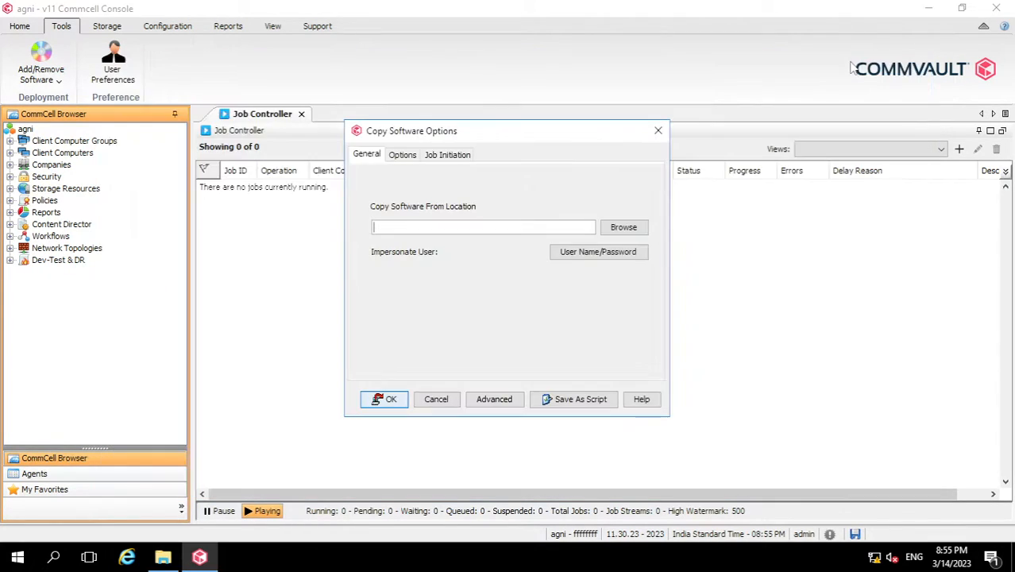
Step: Set the Copy Software source location to E:\CV_V11SP30 and start the copy job
click(514, 227)
key(ctrl+v)
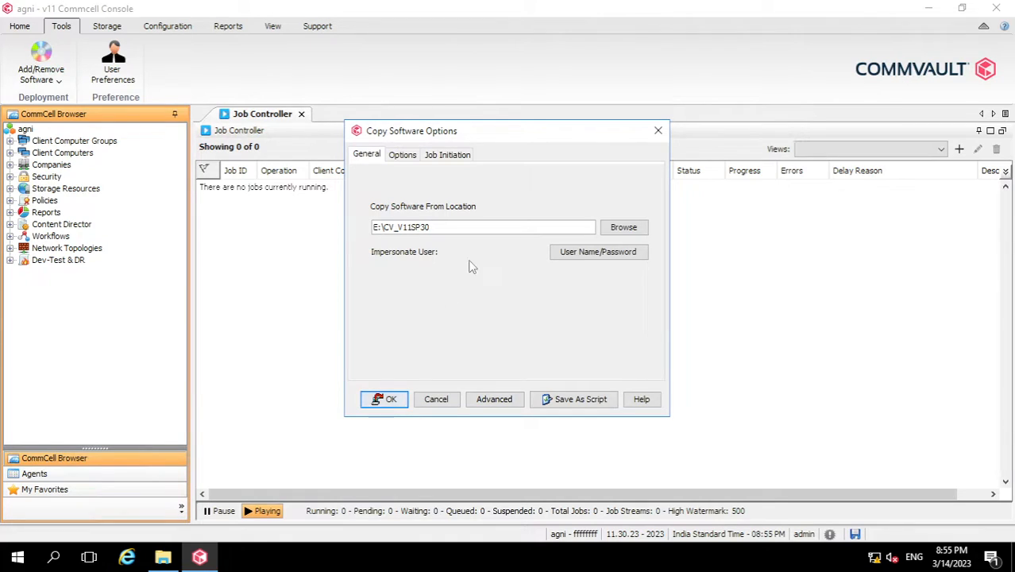
click(384, 399)
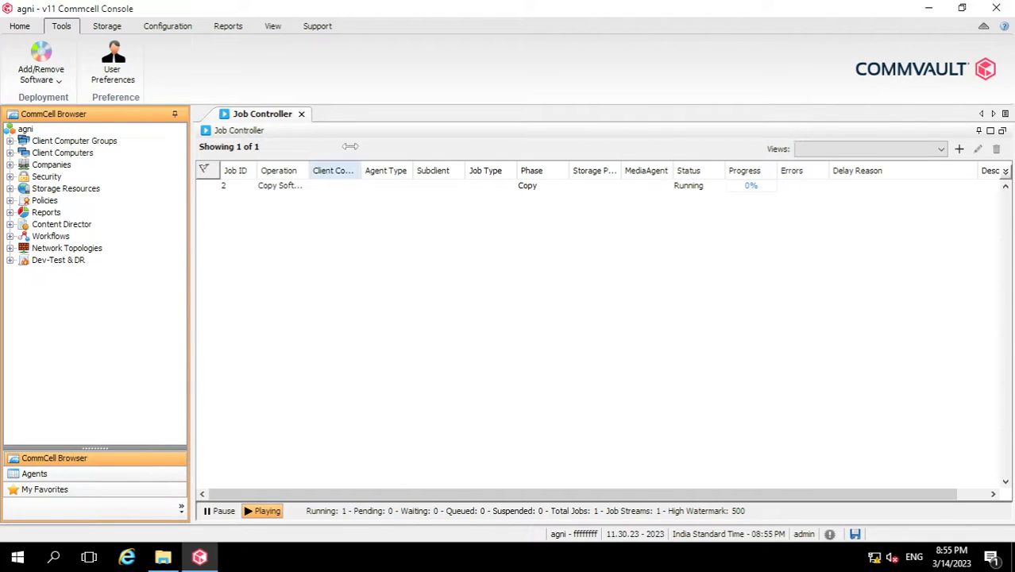
Step: Review the general and progress details of the running copy software job and close them
double_click(326, 189)
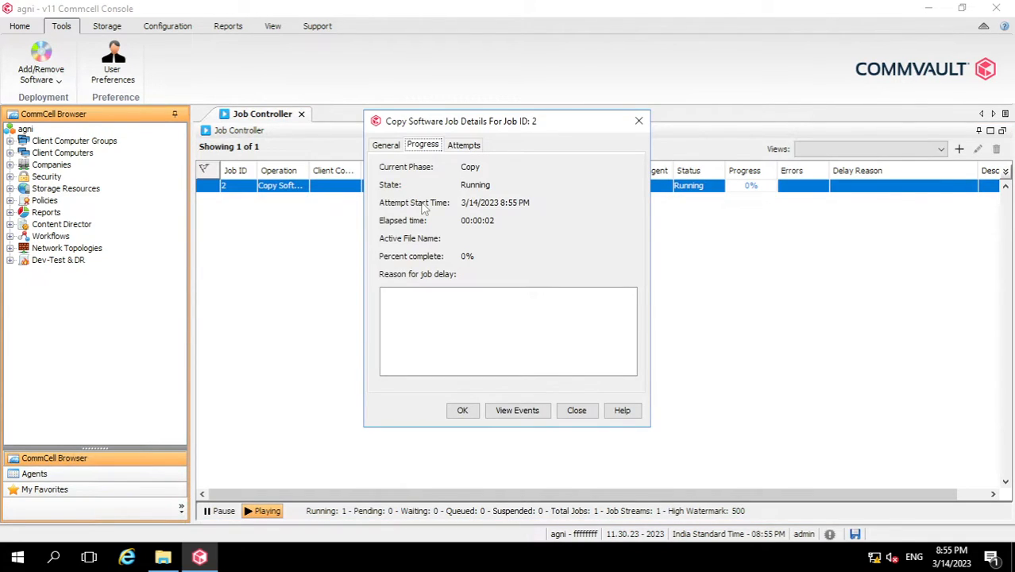
click(403, 149)
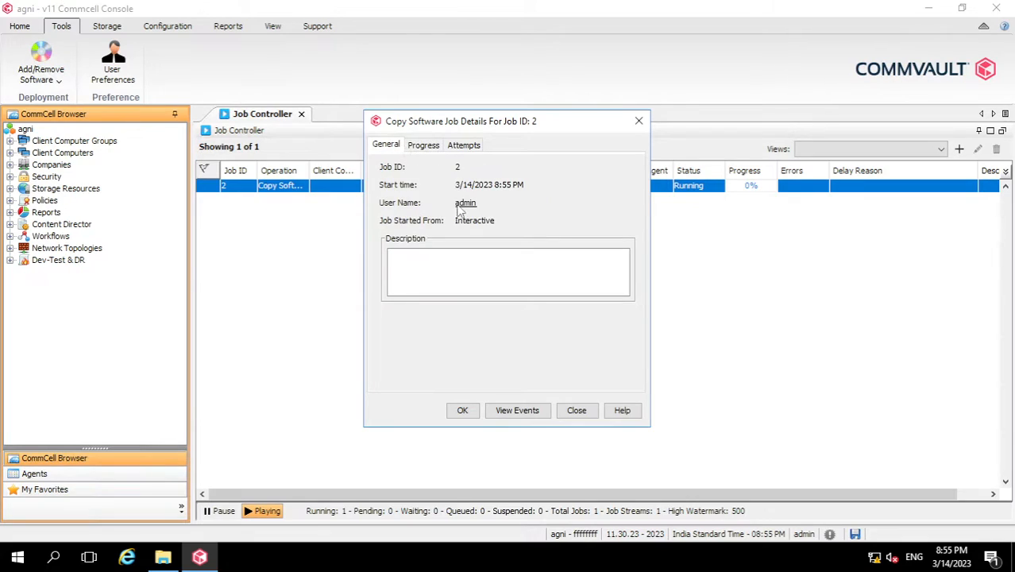
click(421, 149)
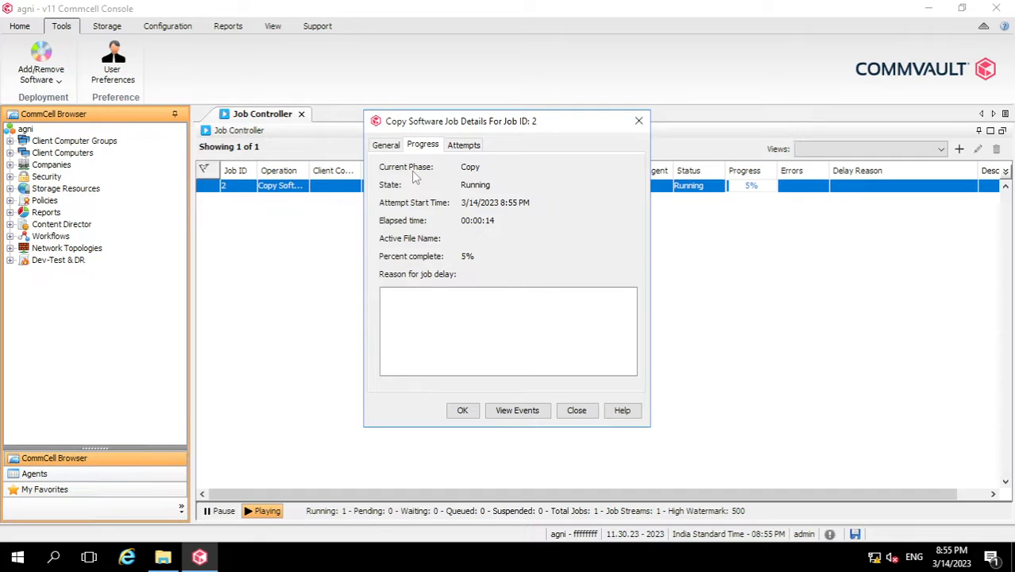
click(638, 120)
Step: Check the cache directory in the CommServe software cache configuration and close the dialog
click(59, 81)
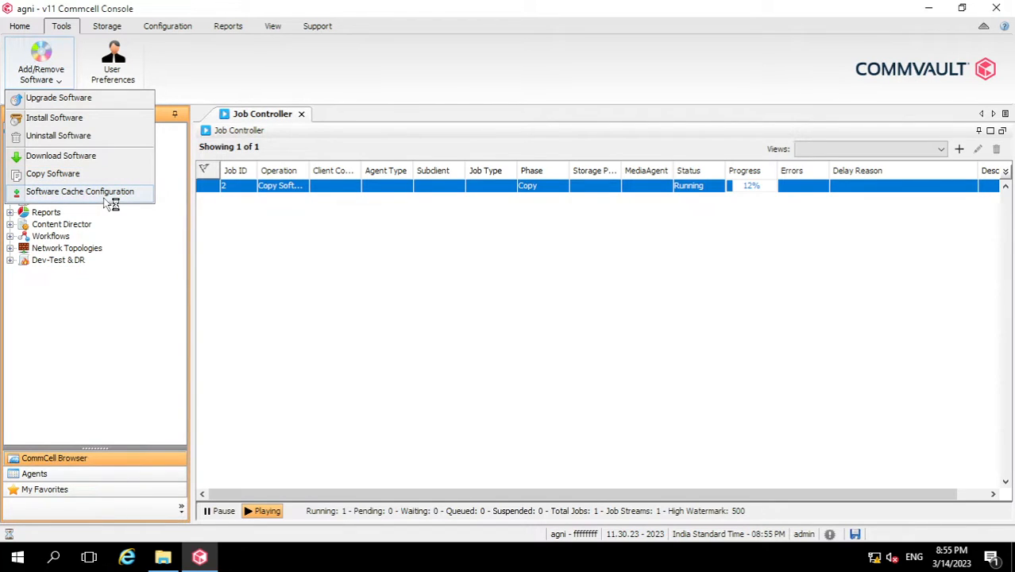
click(103, 193)
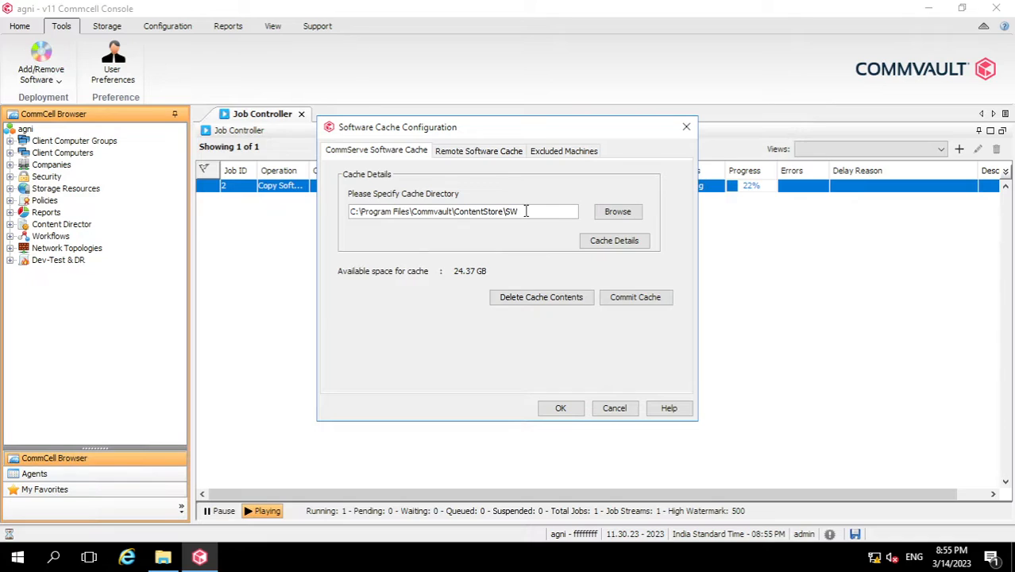
click(565, 408)
Step: Check the copy software job's progress details again and close them
double_click(579, 187)
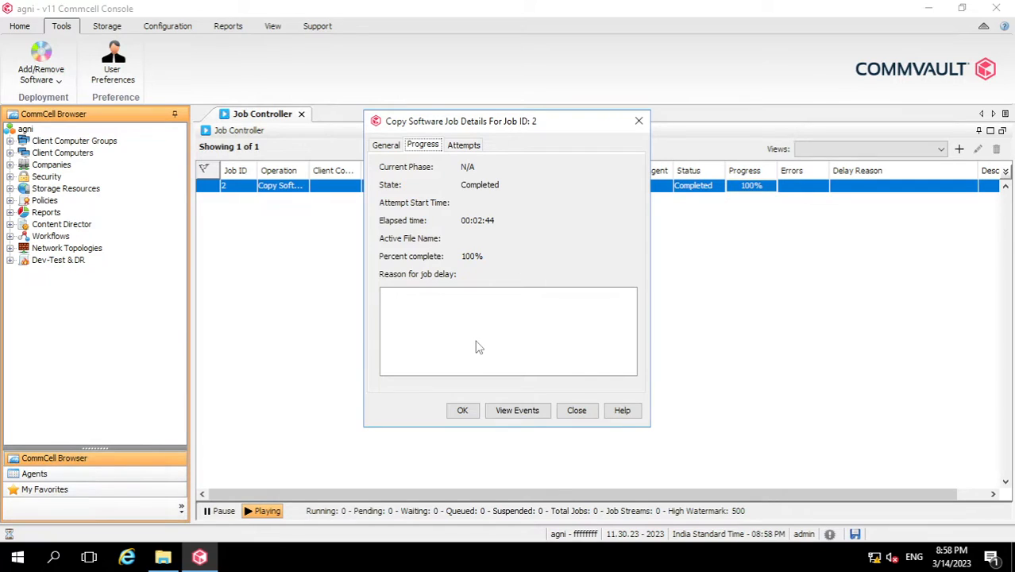
click(462, 411)
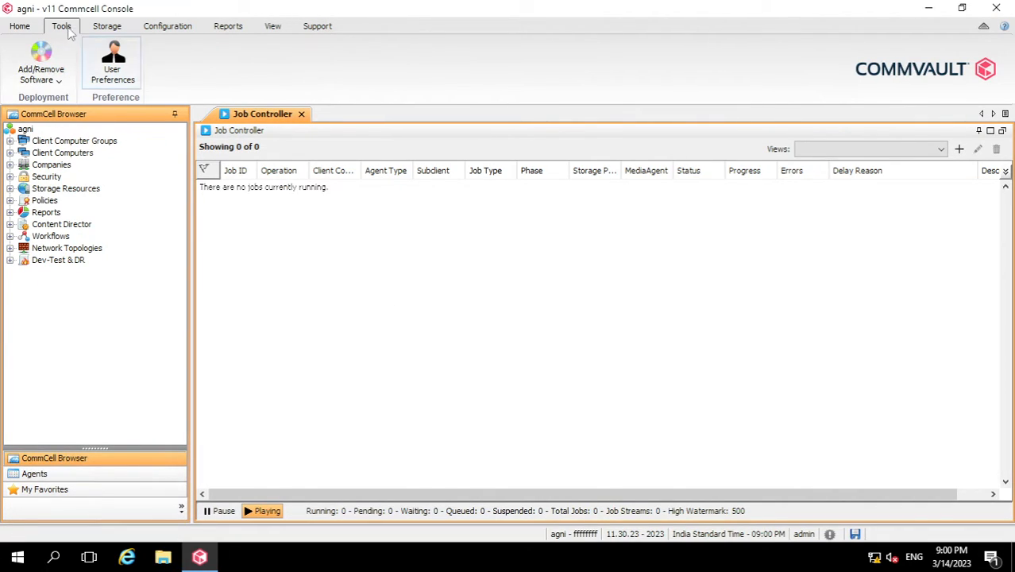
Step: Review the cache details in the Software Cache Configuration and commit the CommServe cache
click(53, 80)
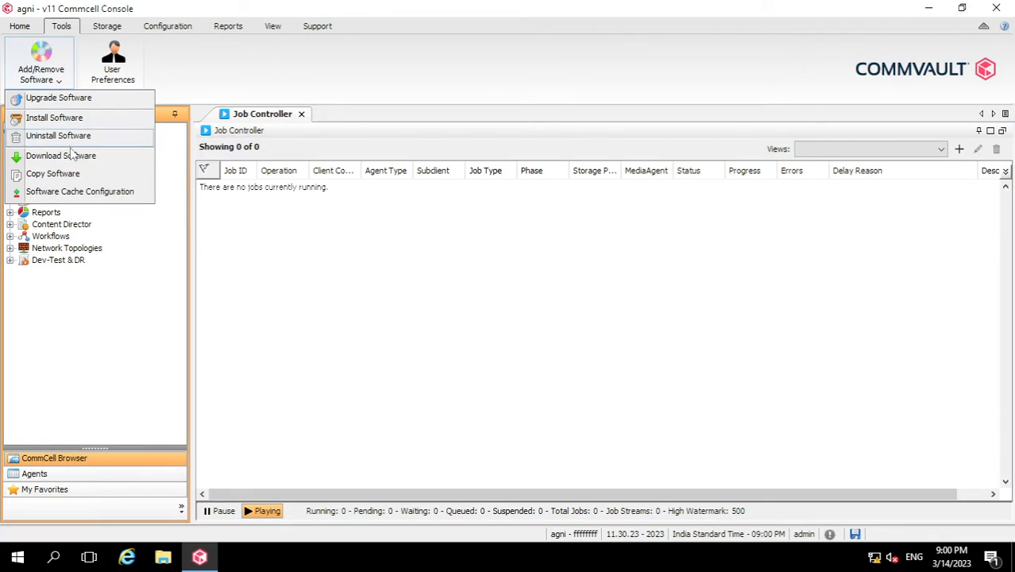
click(80, 192)
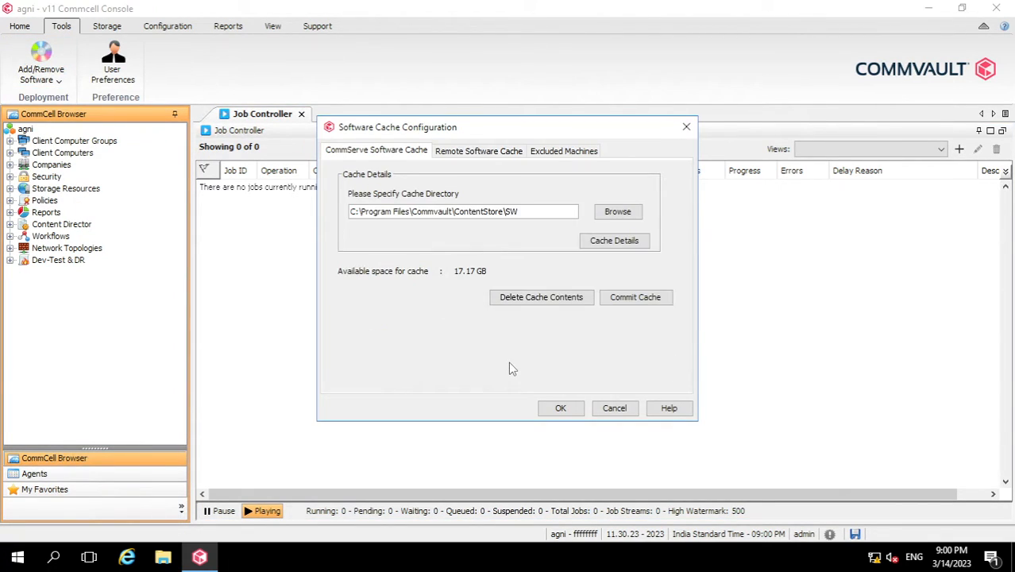
click(626, 242)
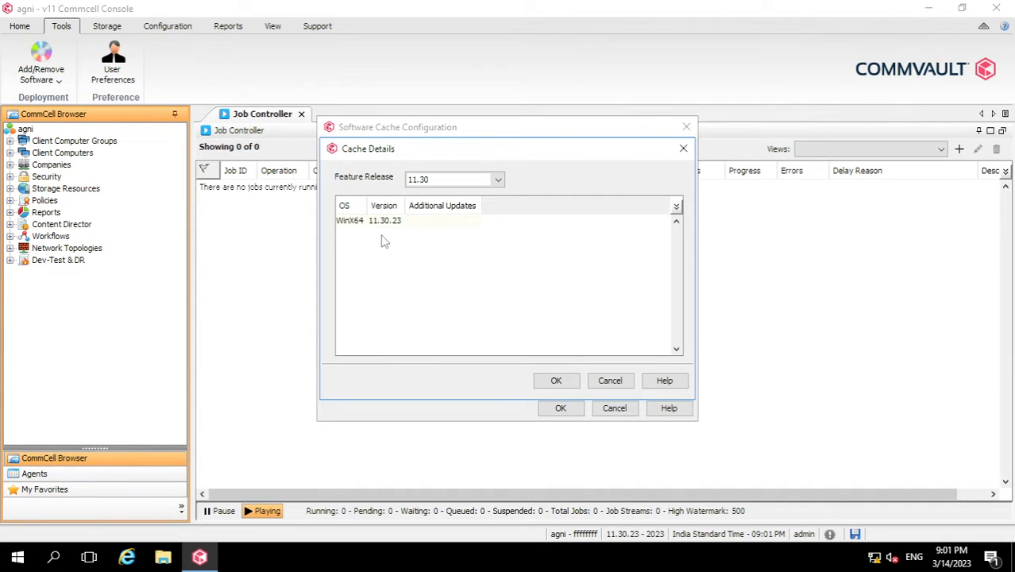
click(563, 383)
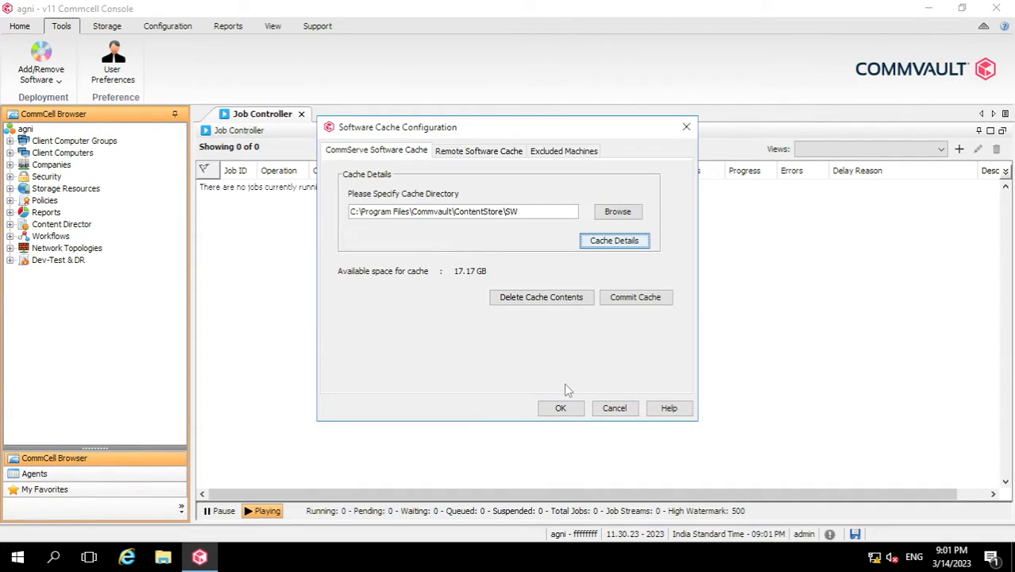
click(661, 300)
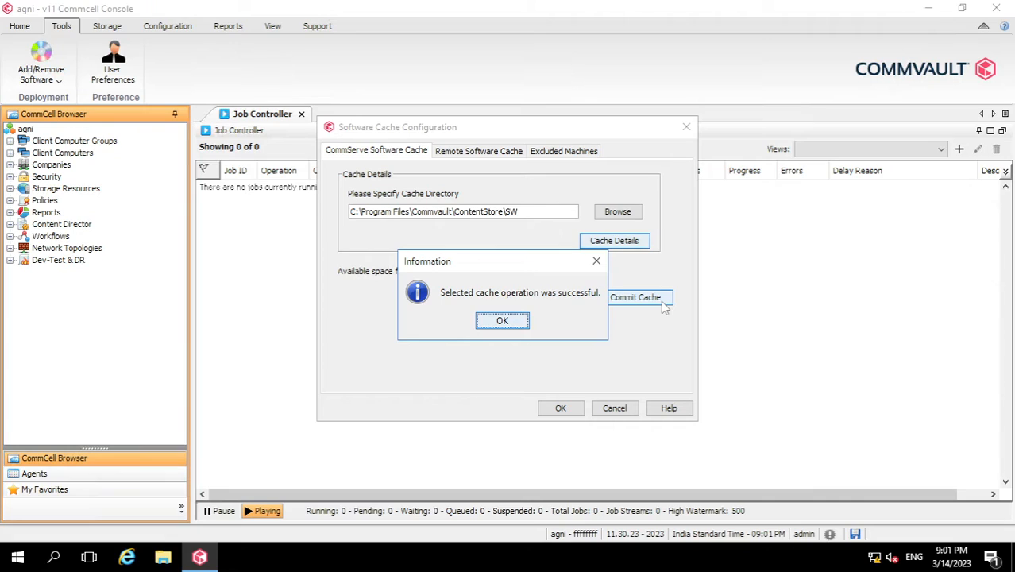
click(502, 320)
Step: Copy the CommServe cache directory path and open C:\Program Files\Commvault\ContentStore\SW in File Explorer
click(530, 213)
triple_click(529, 214)
key(ctrl+c)
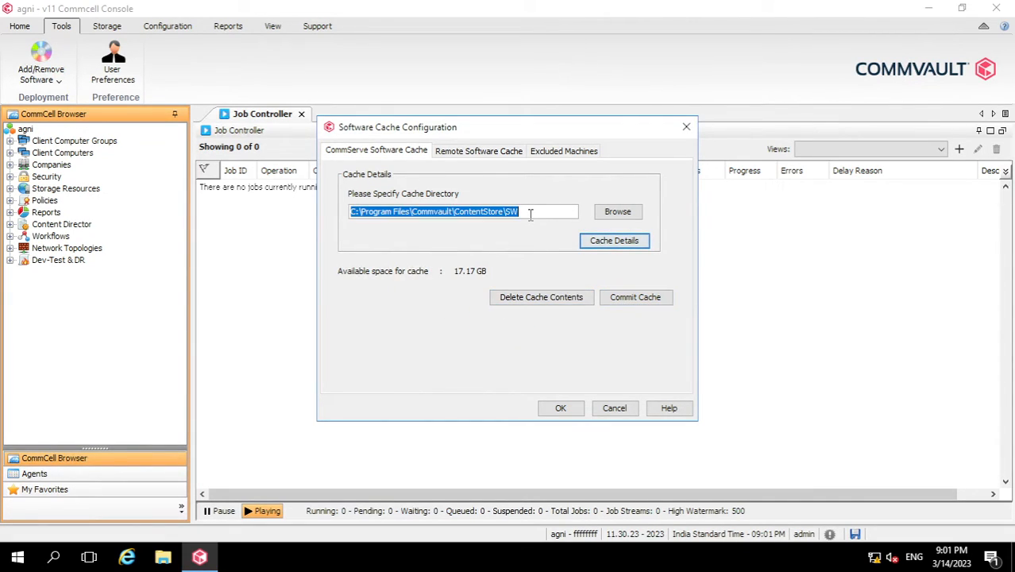
click(163, 558)
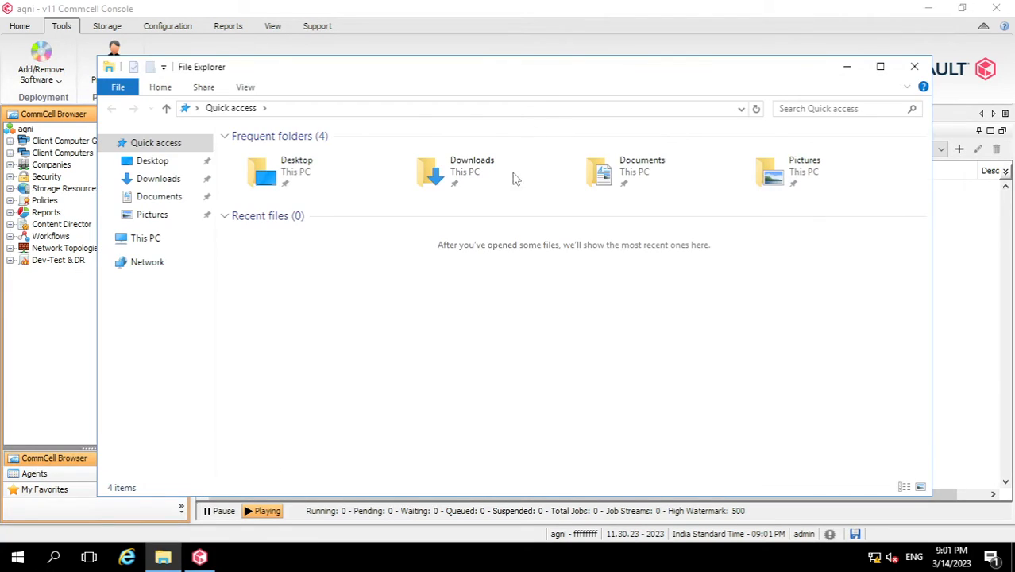
click(459, 109)
key(ctrl+v)
key(Return)
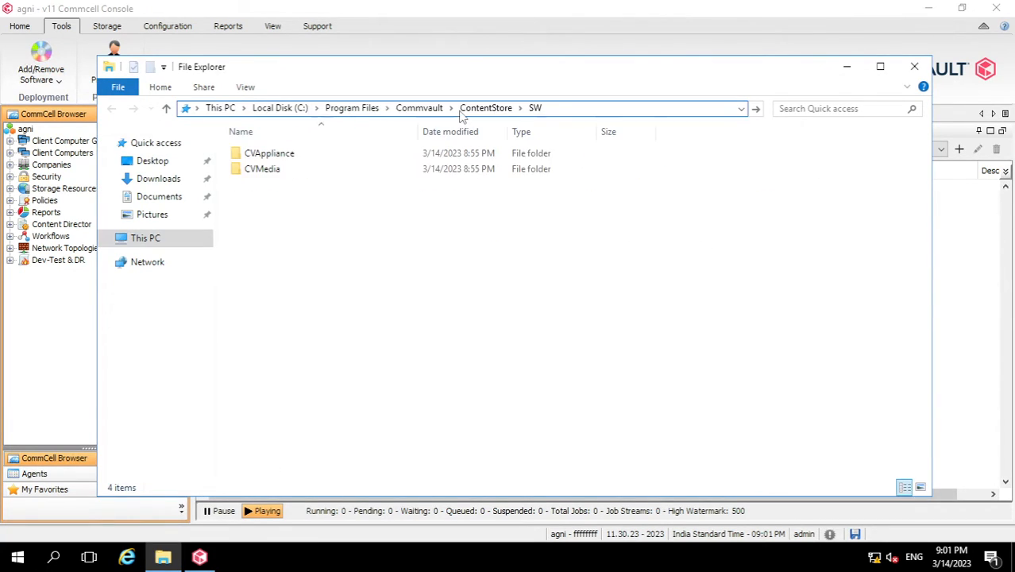
Step: Inspect the version file in CVMedia\11.0.0\SP30_4859364_R1118\Windows, close the file and folder windows, and minimize the console
double_click(343, 175)
double_click(334, 159)
double_click(330, 163)
double_click(328, 163)
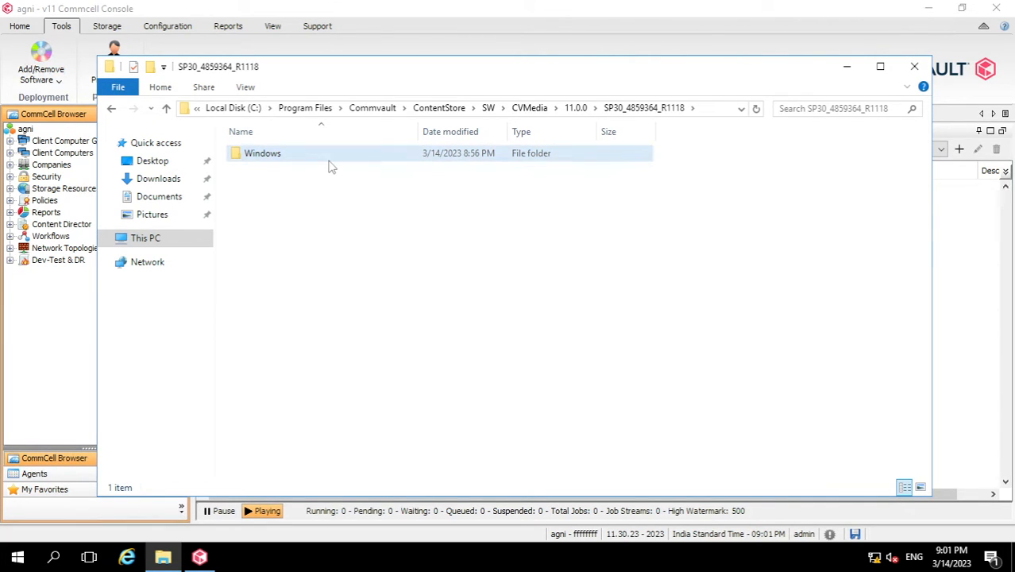
double_click(259, 296)
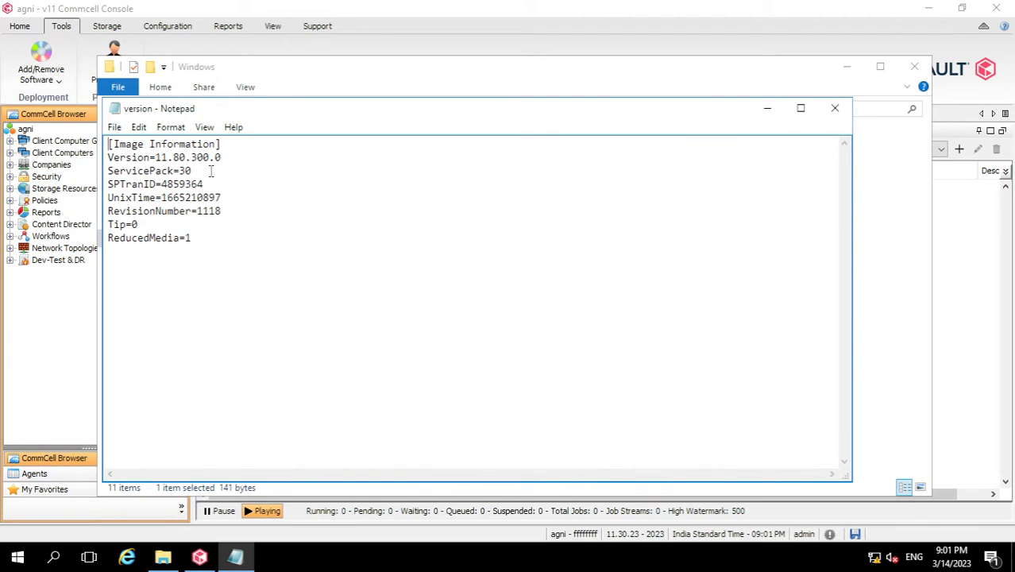
click(834, 108)
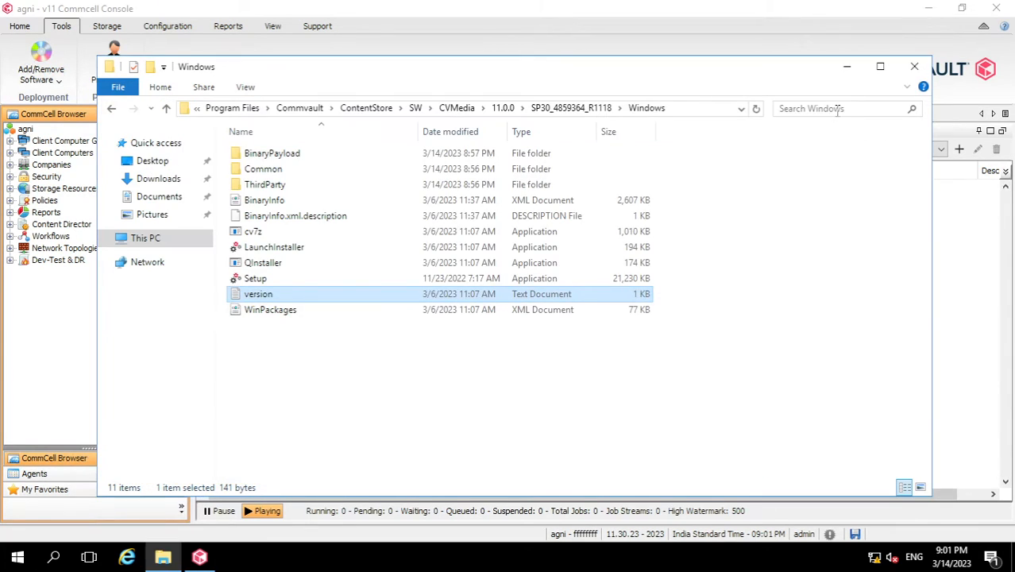
click(912, 68)
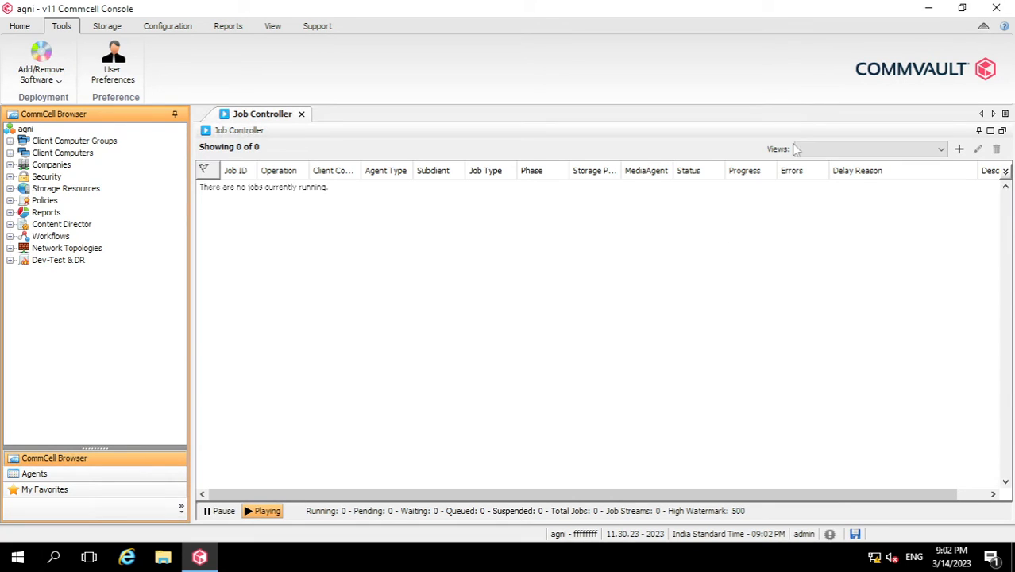
click(928, 7)
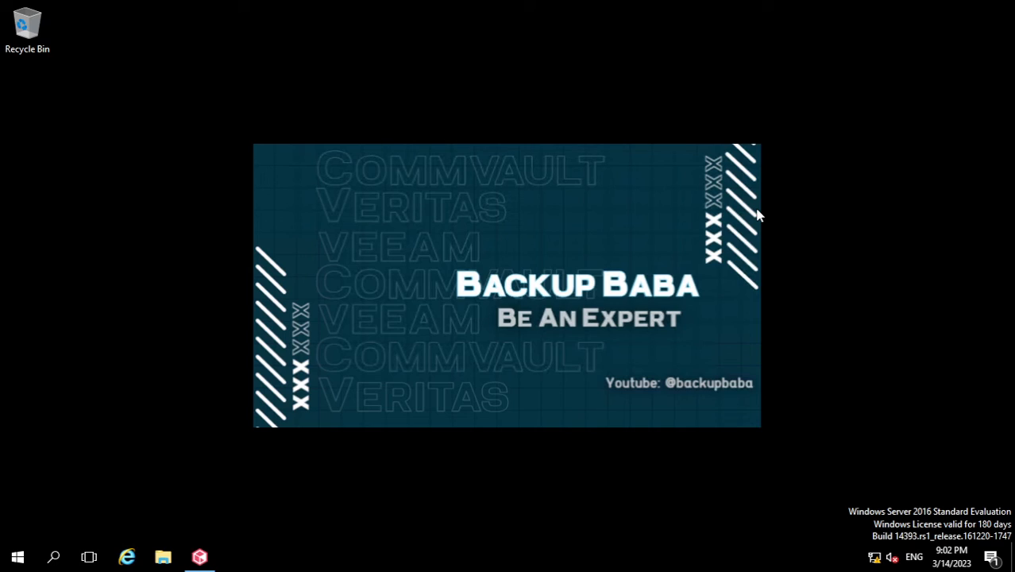